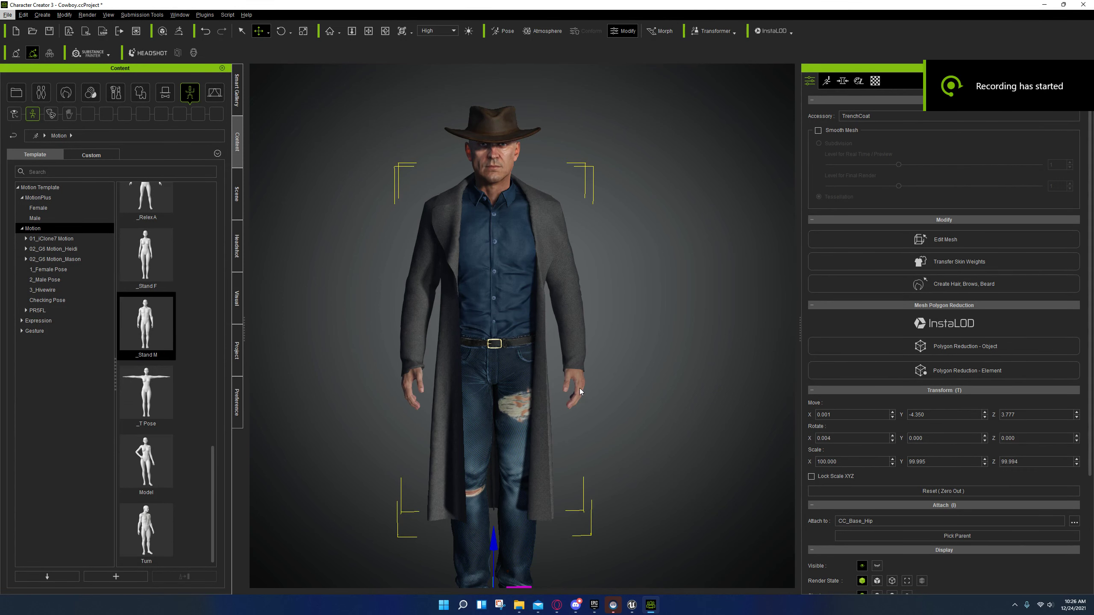
Step: Switch to Unreal Editor and examine the trench coat on the Cowboy character in the desert town level
middle_drag(581, 414, 607, 390)
right_drag(577, 387, 637, 379)
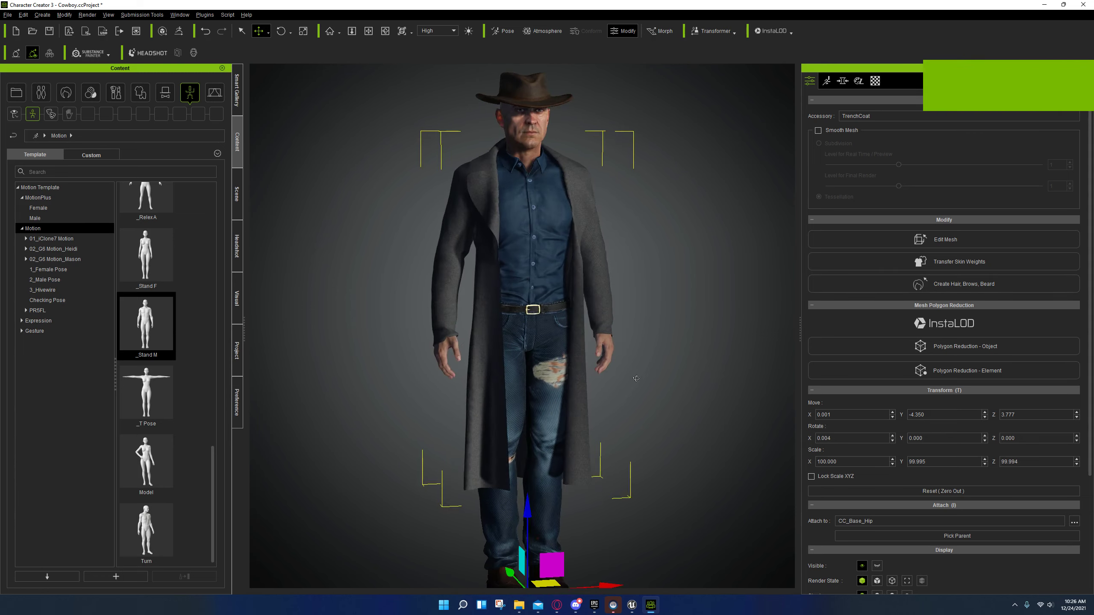
click(632, 605)
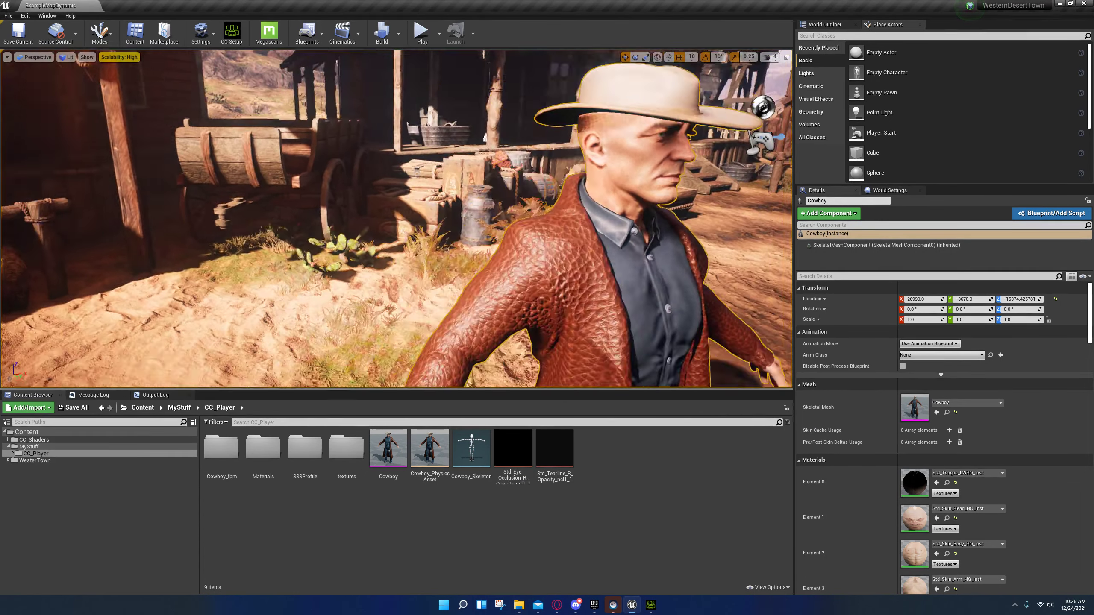
key(s)
mouse_move(396, 219)
right_down()
mouse_move(405, 259)
mouse_move(396, 228)
mouse_move(344, 224)
mouse_move(407, 213)
right_up()
key(w)
key(w)
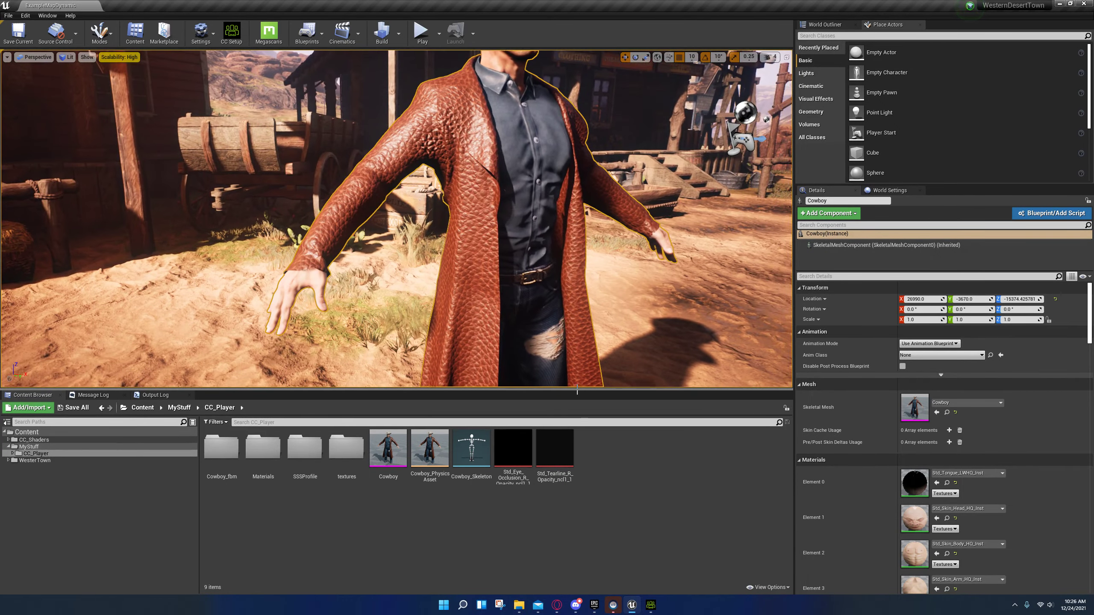
scroll(631, 320, down, 5)
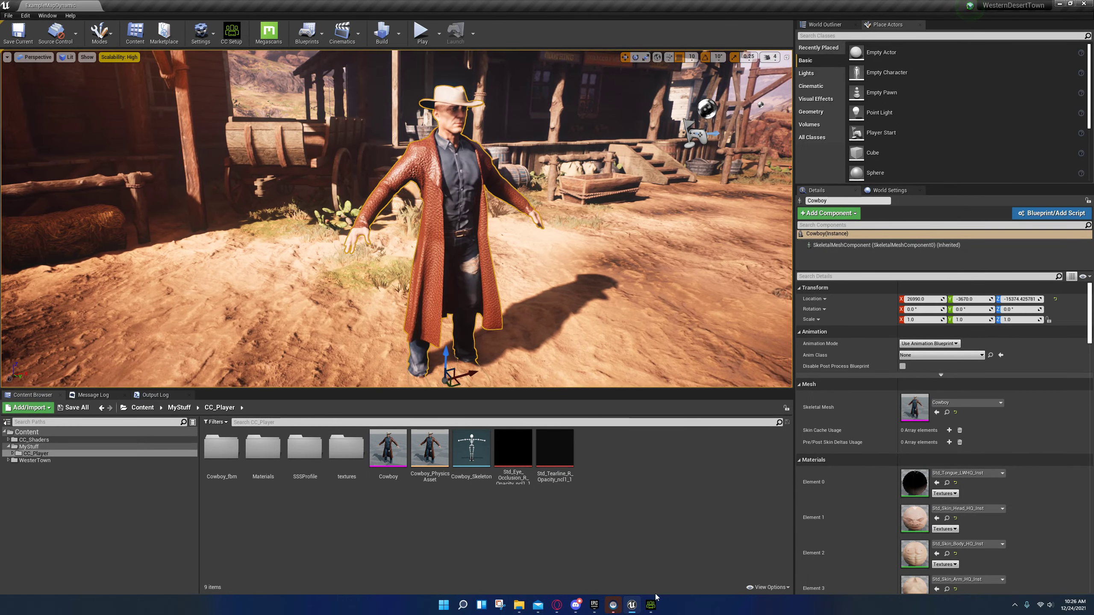
Step: Return to Character Creator and examine the trench coat on the cowboy from the front and the side
key(alt+Tab)
alt+drag(539, 267, 511, 265)
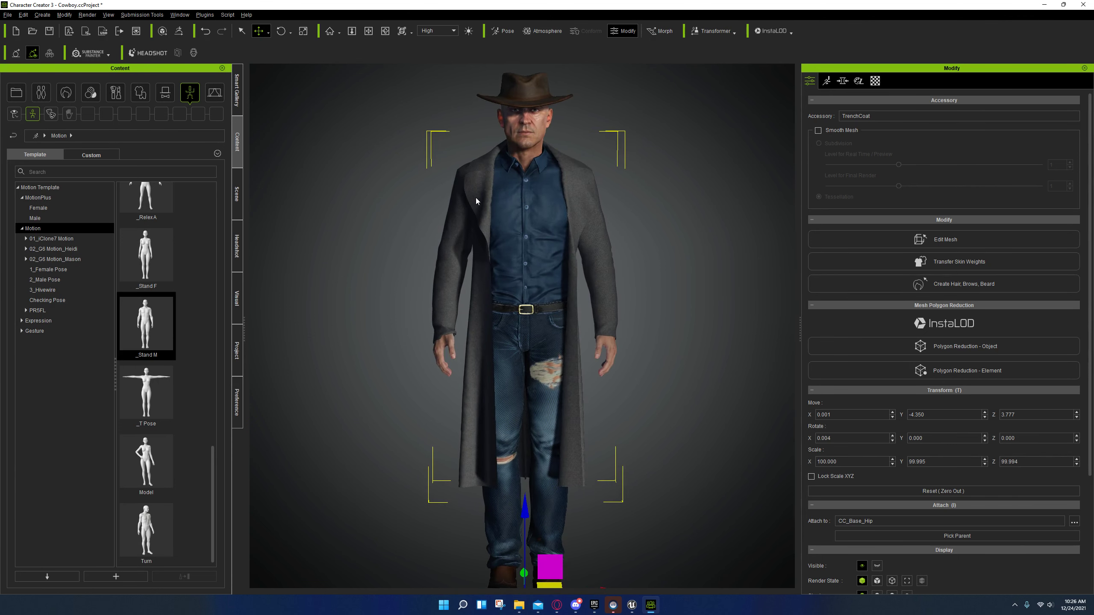
right_drag(458, 337, 610, 351)
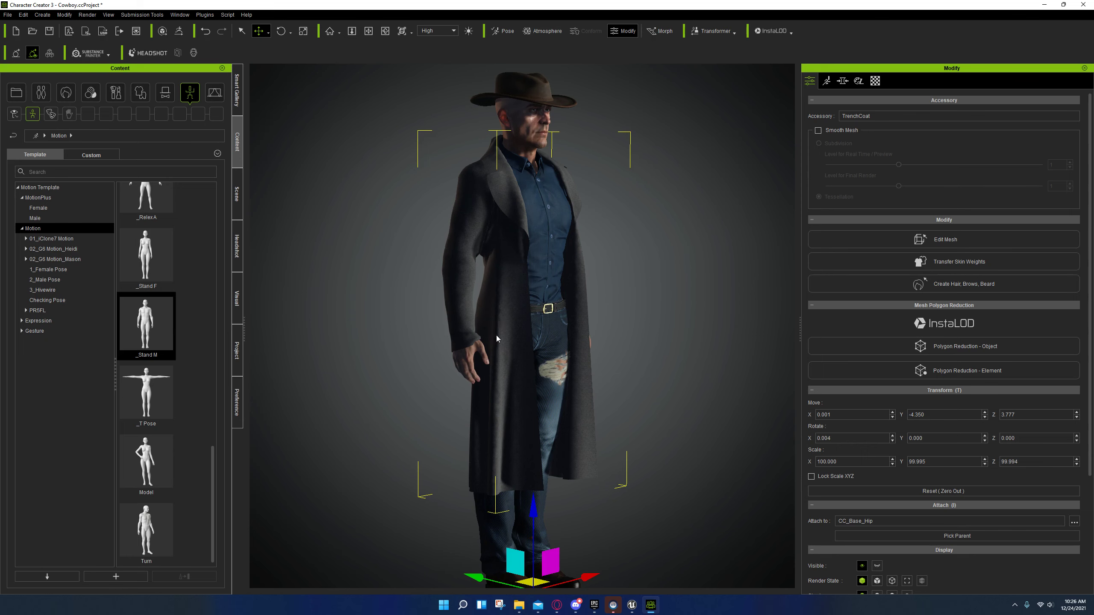
alt+drag(489, 331, 376, 302)
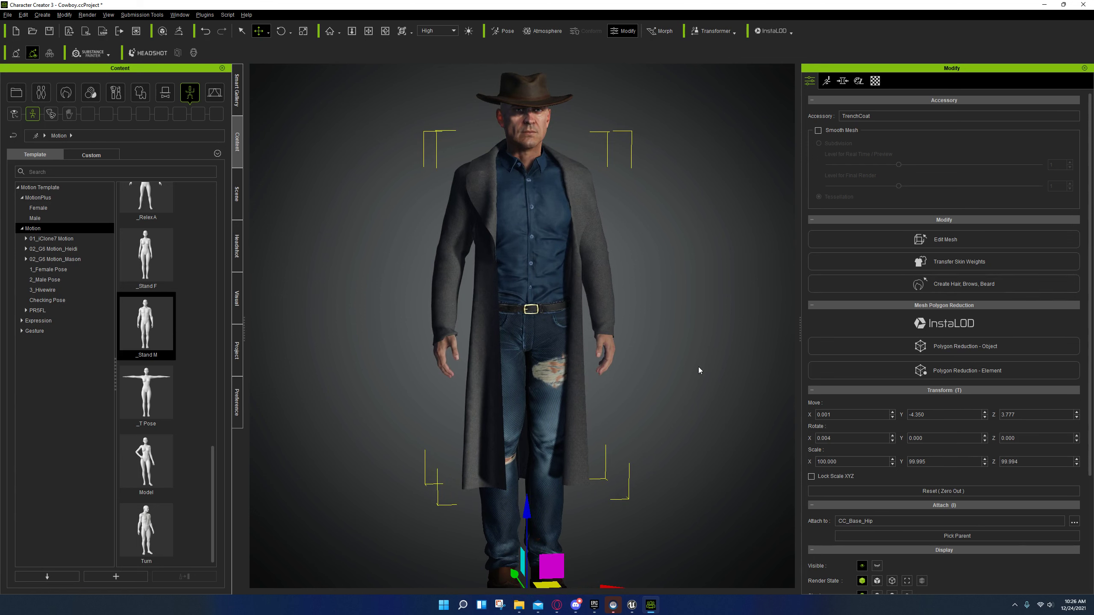
alt+drag(698, 370, 656, 367)
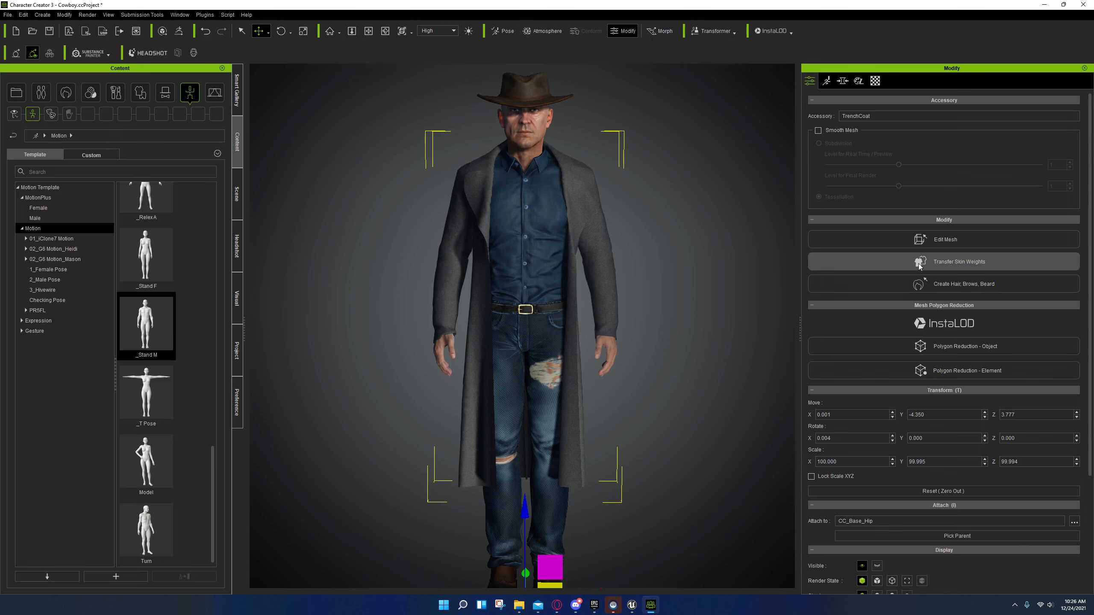
Step: Start Transfer Skin Weights on the trench coat with Lateral Partitioning enabled and select the vertices around the character's right cuff
click(932, 265)
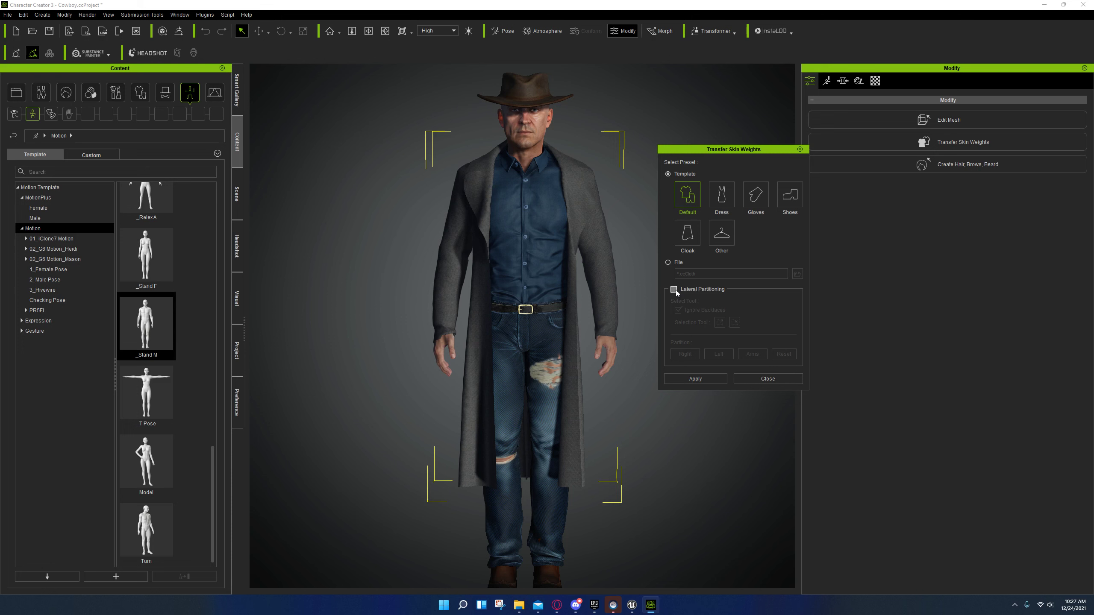
click(673, 289)
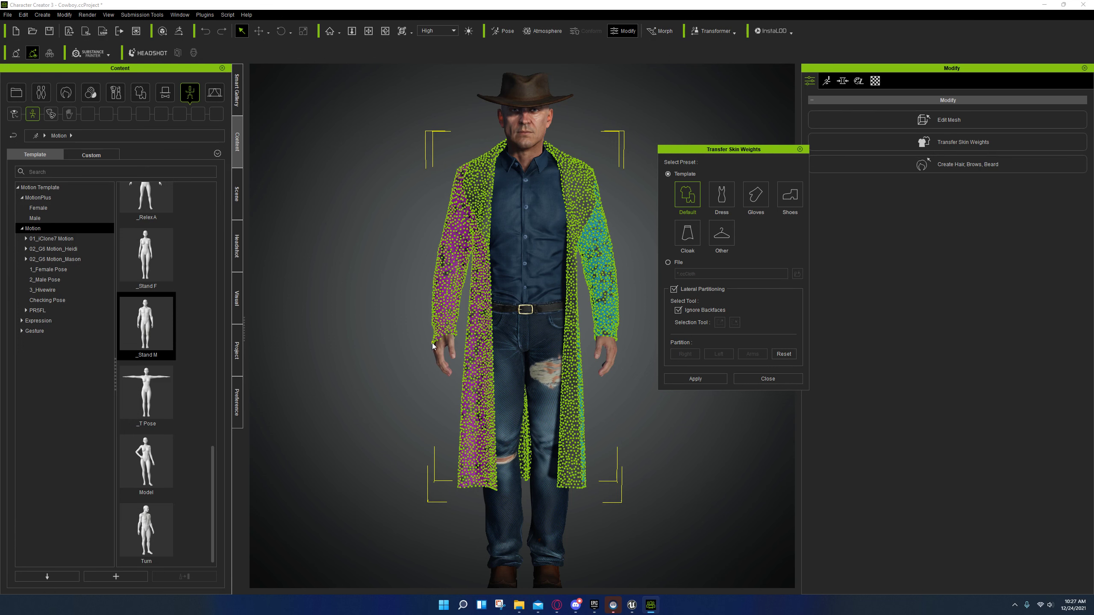
right_drag(412, 366, 645, 421)
scroll(645, 421, up, 10)
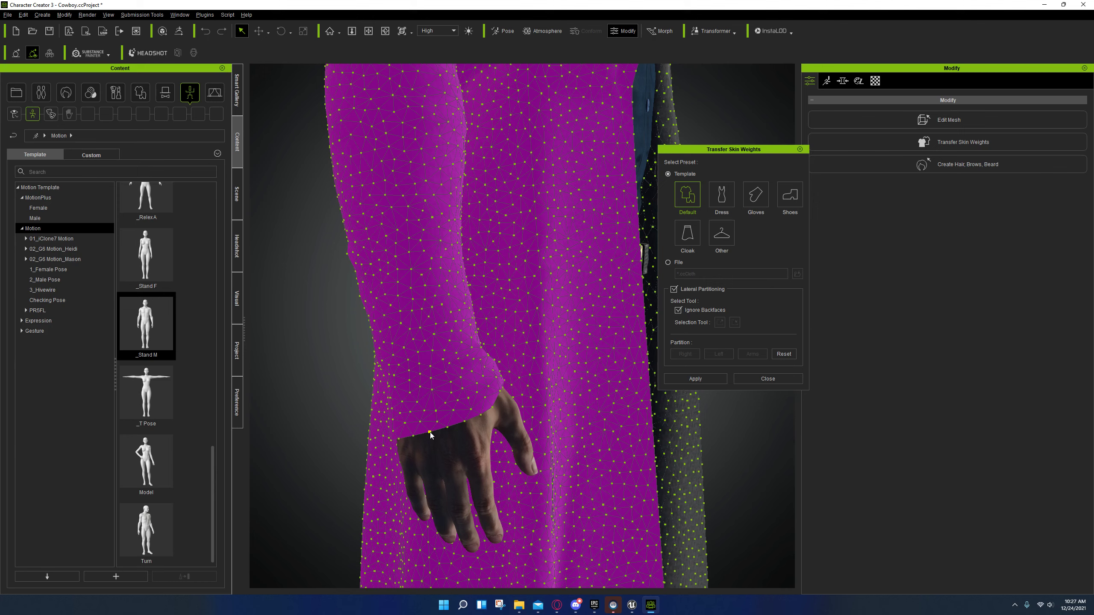
right_drag(496, 452, 447, 449)
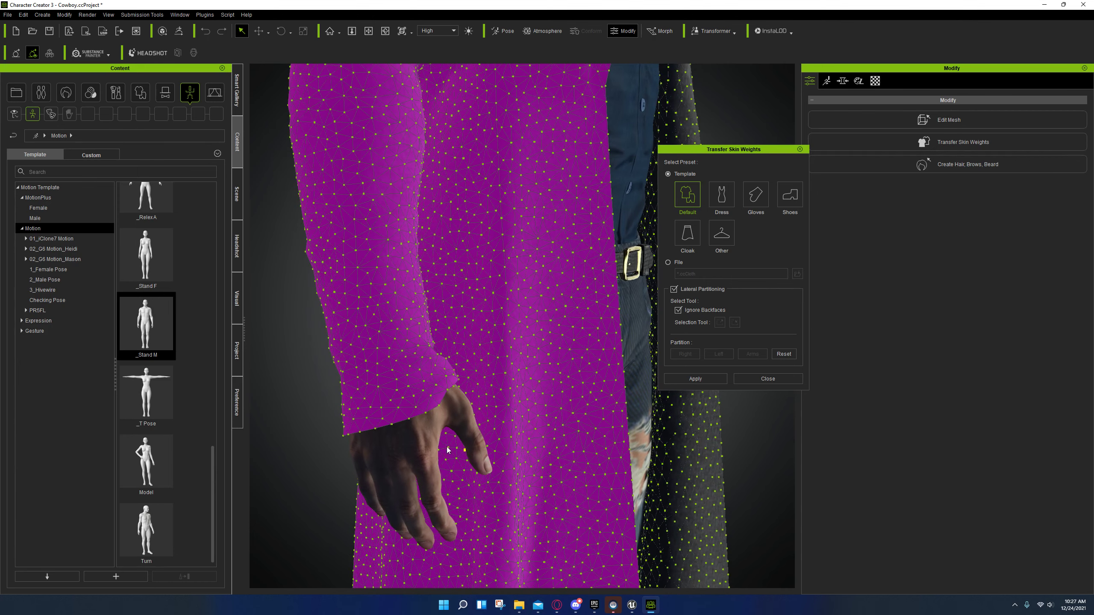
click(375, 429)
right_drag(476, 429, 296, 454)
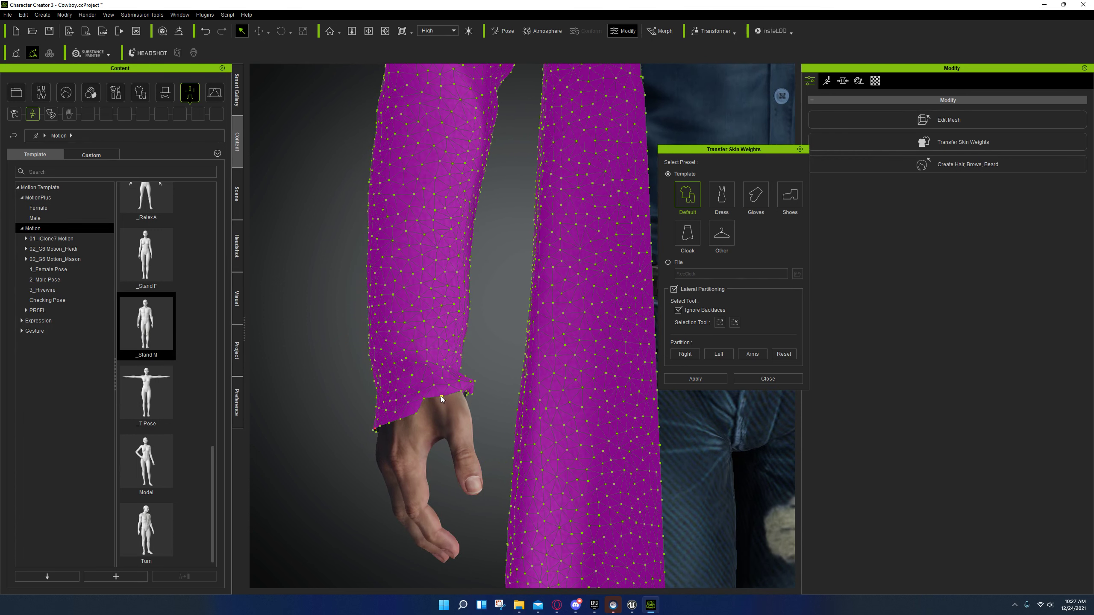
right_drag(344, 485, 842, 429)
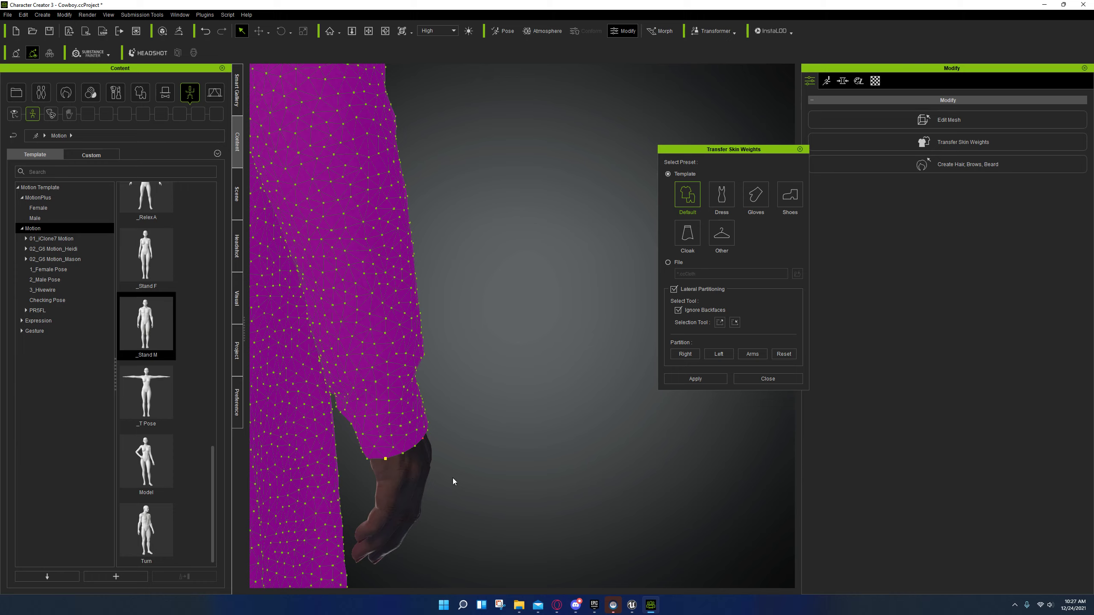
Step: Add the vertices around the front and back of the coat's left cuff to the selection
right_drag(544, 429, 265, 456)
middle_drag(526, 439, 319, 448)
right_drag(581, 404, 274, 420)
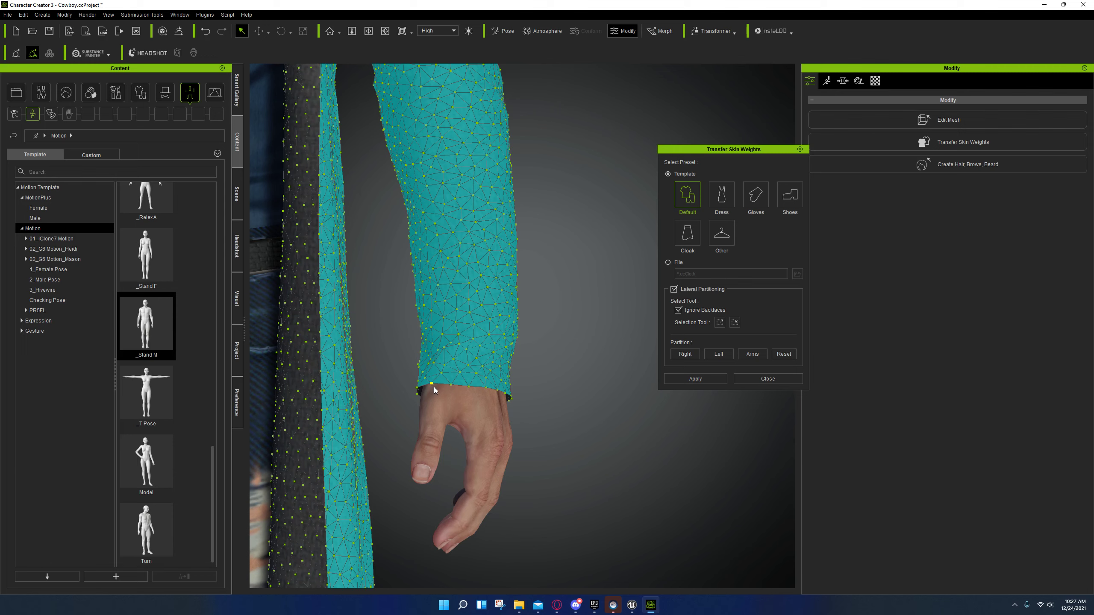
scroll(434, 387, up, 5)
right_drag(418, 460, 430, 388)
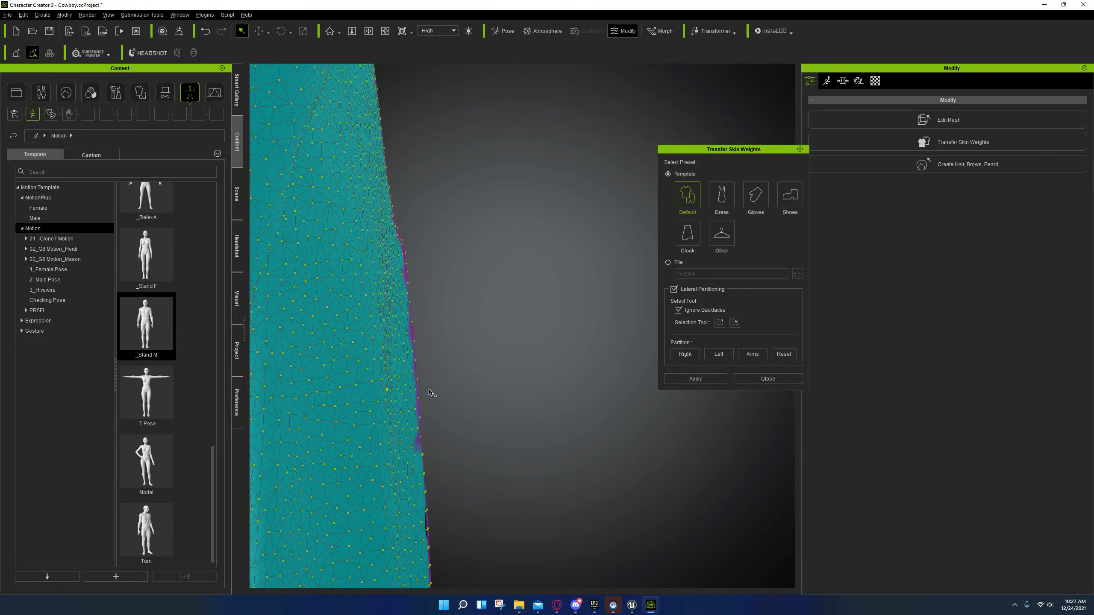
key(f)
alt+drag(527, 408, 36, 361)
right_drag(310, 448, 415, 444)
scroll(417, 435, up, 10)
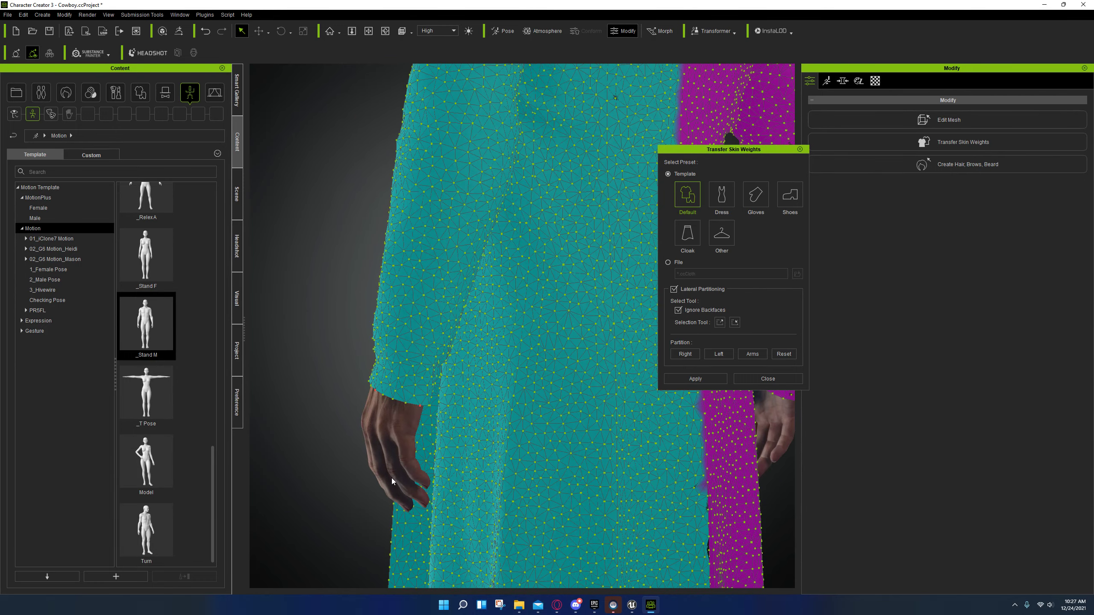
right_drag(409, 450, 636, 506)
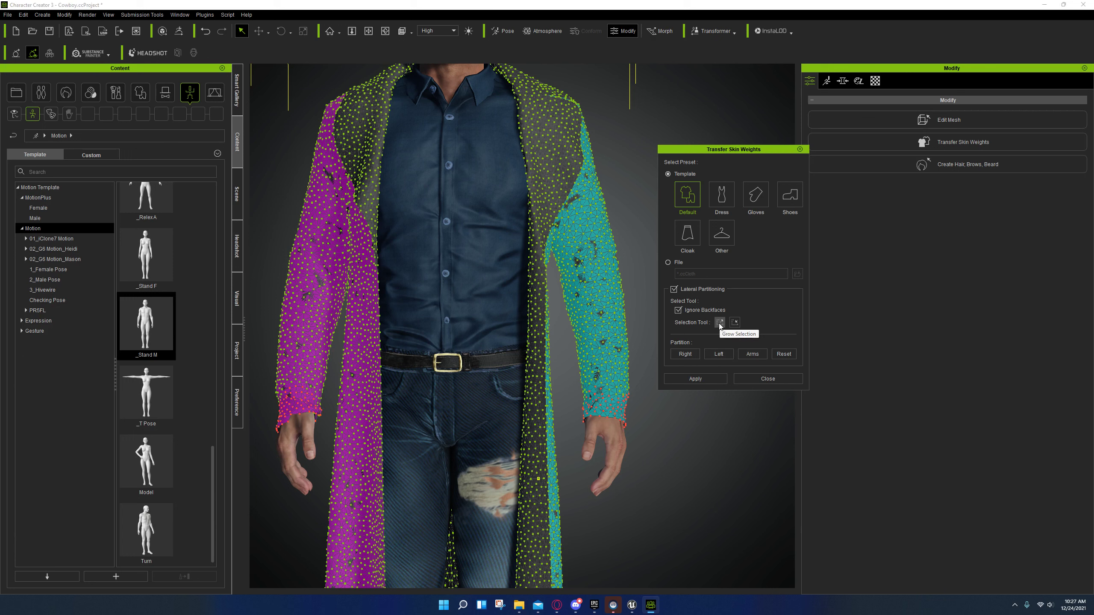
Step: Grow the cuff selection until it covers both coat sleeves up to the upper arms
right_drag(572, 409, 857, 424)
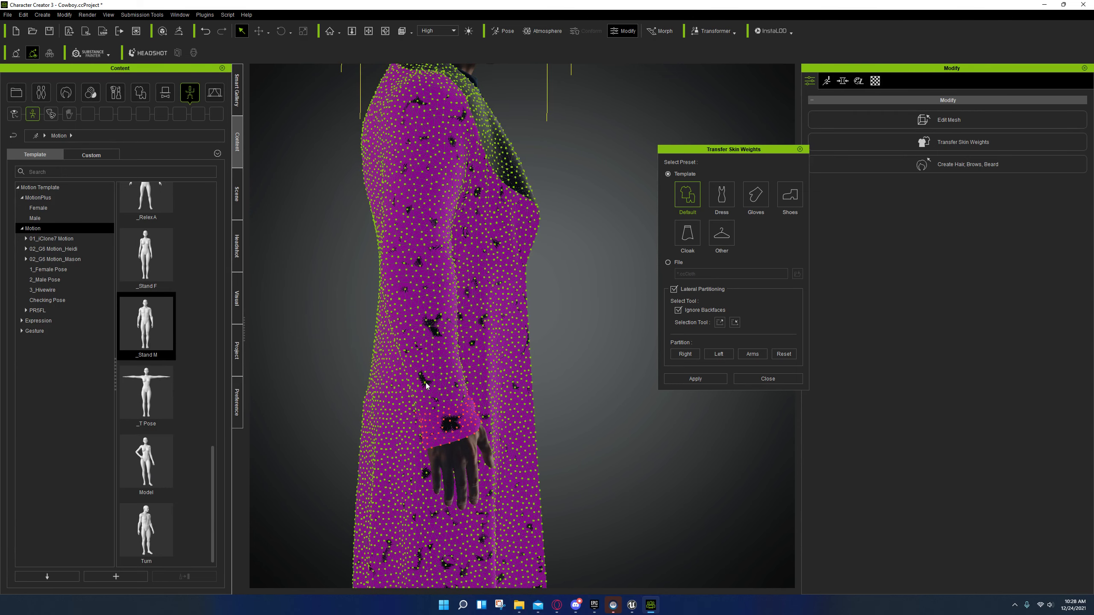
right_drag(448, 397, 397, 408)
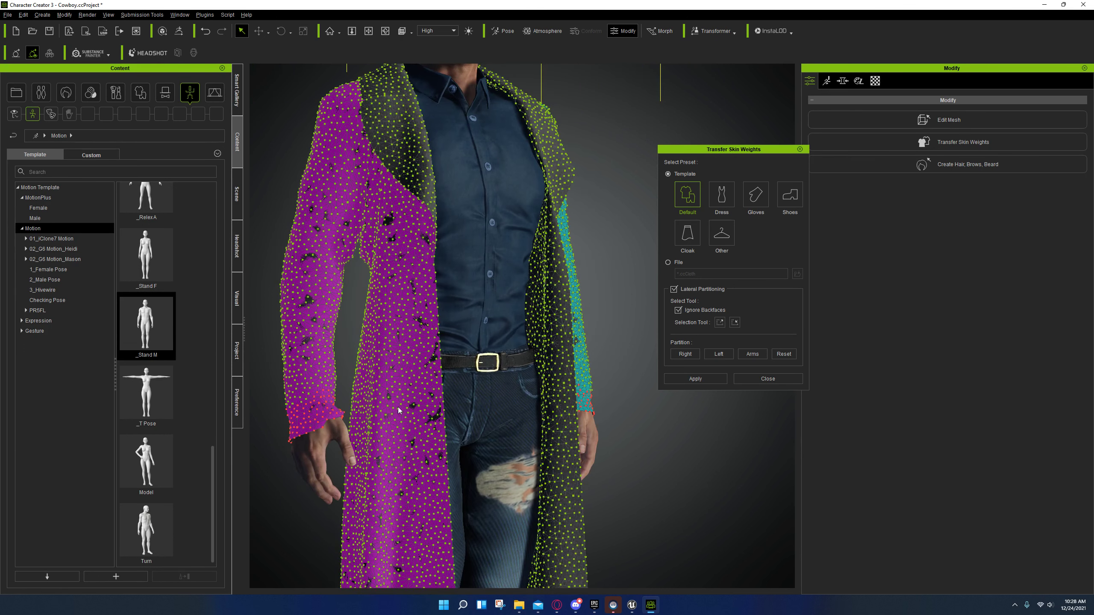
click(718, 326)
click(718, 326)
click(718, 327)
right_drag(537, 383, 585, 392)
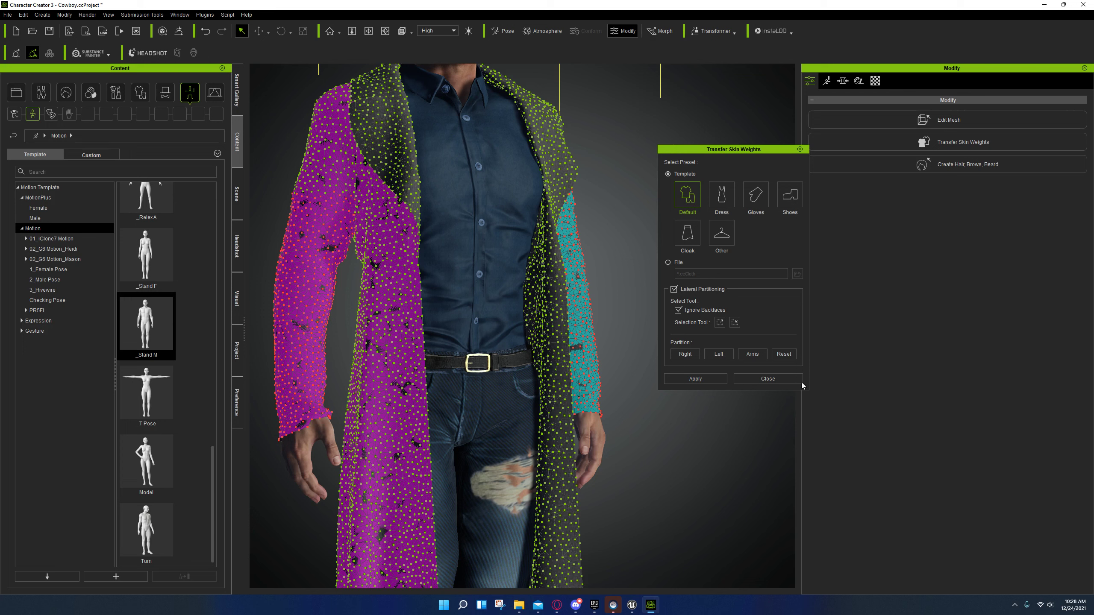
Step: Assign the selected sleeve vertices to the Arms partition and apply the skin weight transfer with the Default template
click(750, 355)
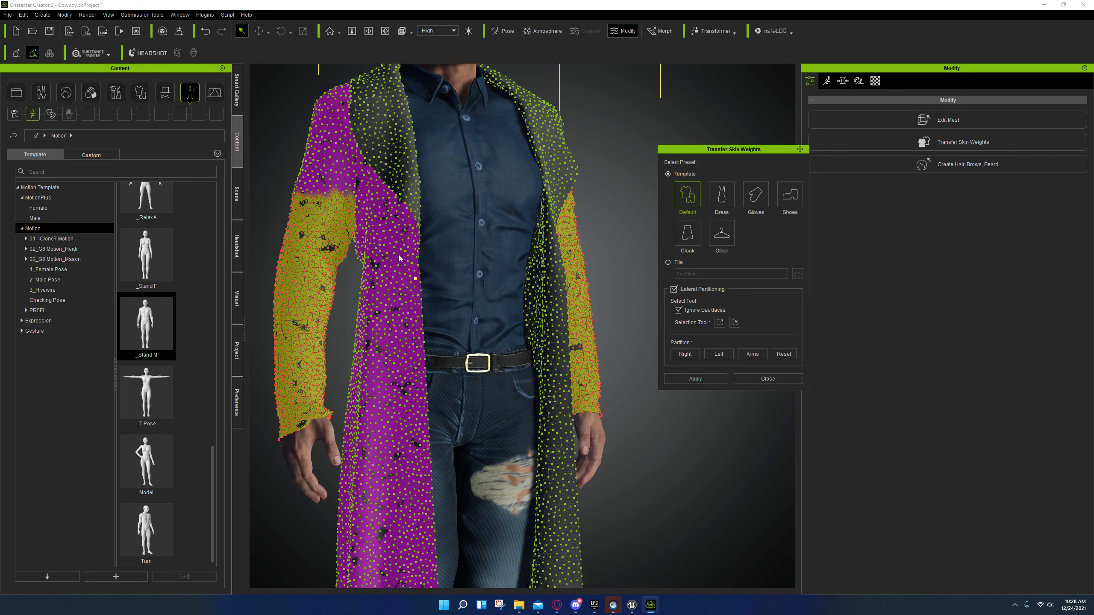
click(697, 381)
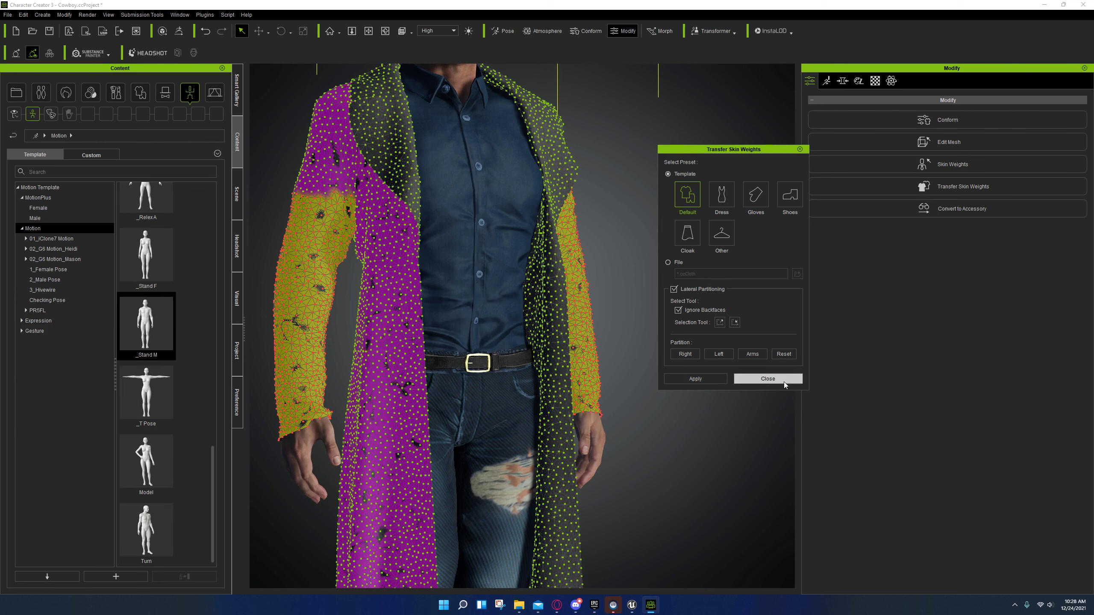
click(768, 379)
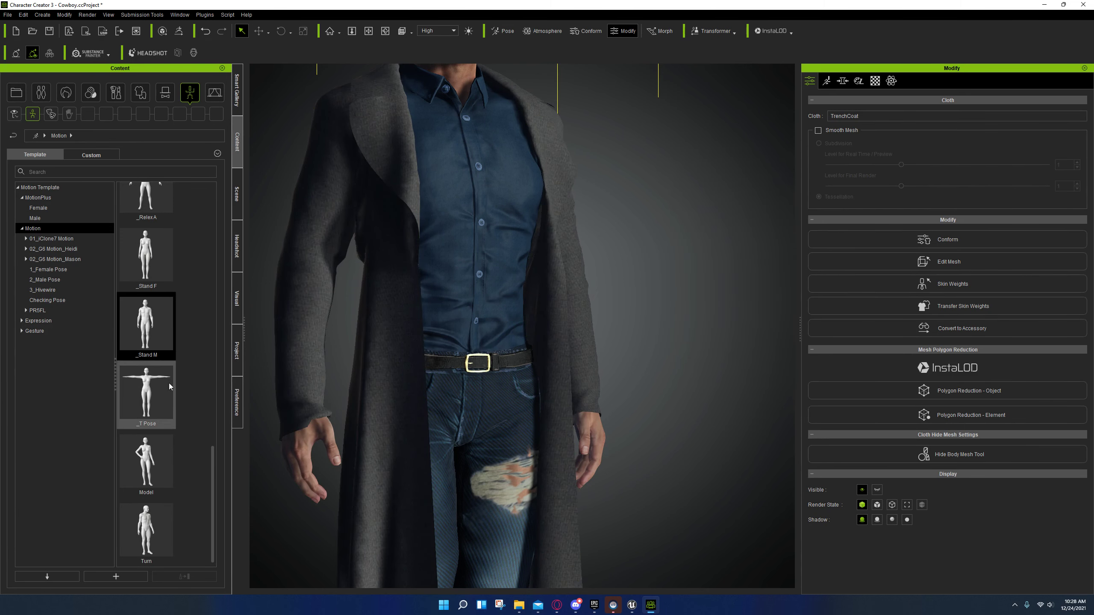
Step: Apply the _T Pose to the character and examine how the coat deforms around the shoulders and underarms
drag(169, 383, 412, 362)
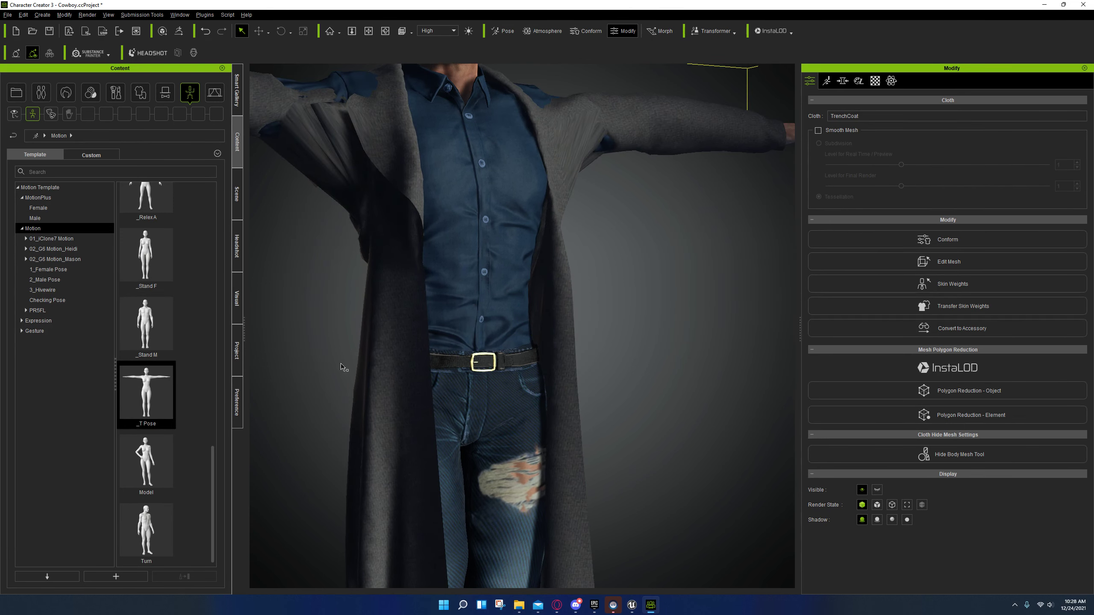
alt+right_drag(342, 364, 383, 374)
alt+drag(317, 294, 382, 425)
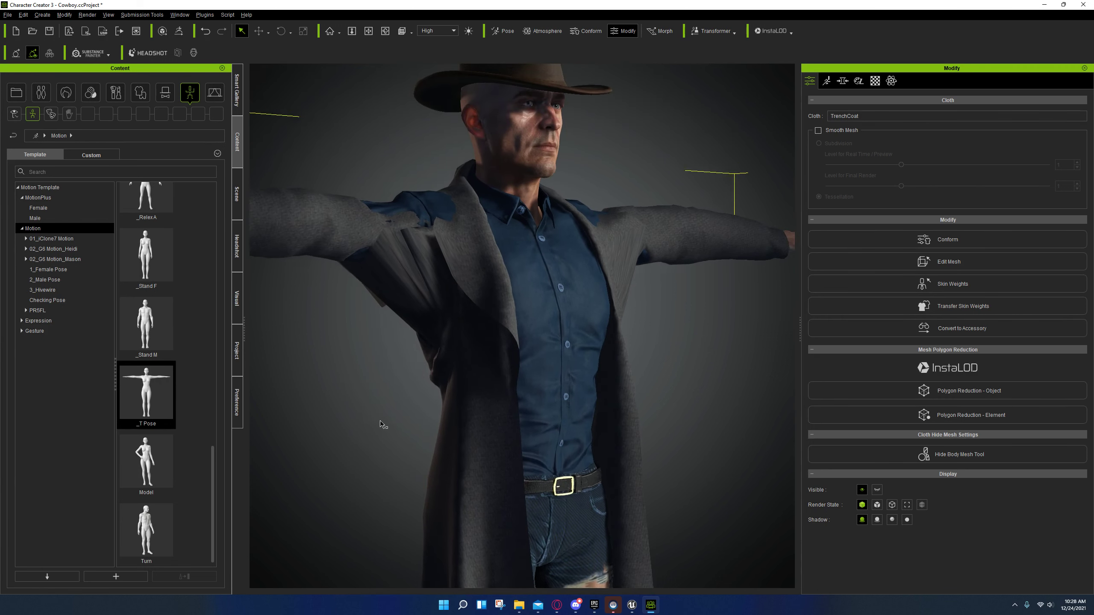
alt+right_drag(382, 424, 374, 447)
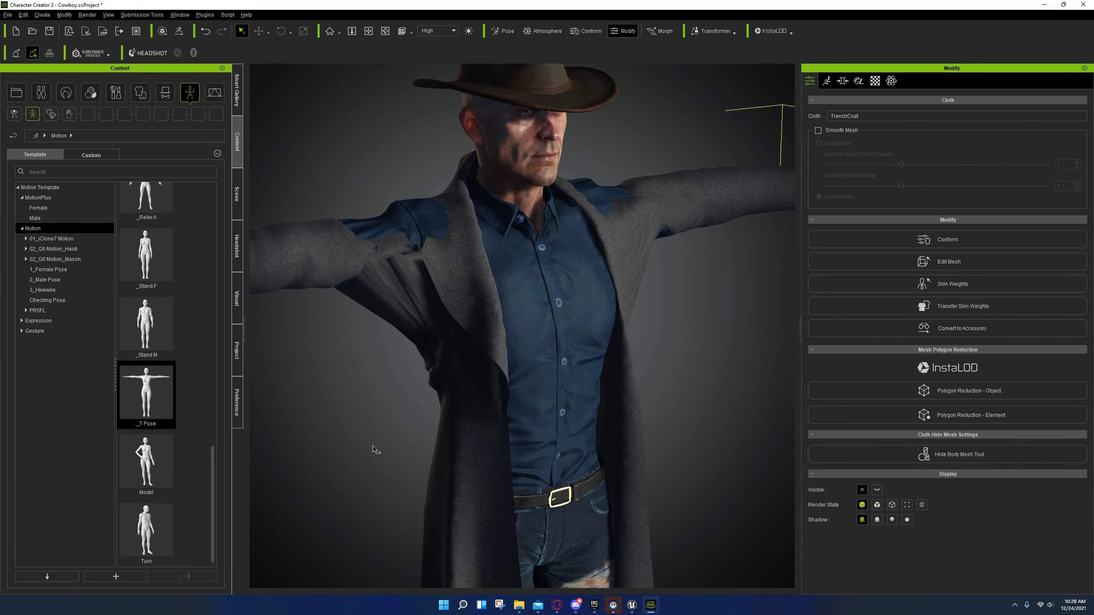
right_drag(638, 430, 726, 271)
right_drag(667, 371, 541, 371)
right_drag(606, 448, 537, 228)
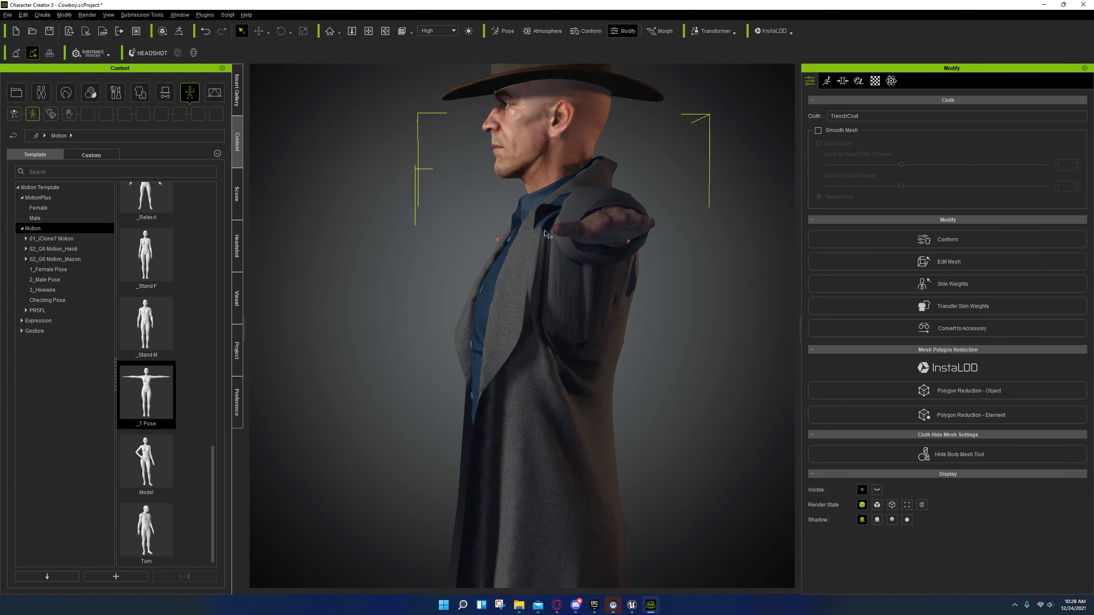
right_drag(453, 369, 729, 383)
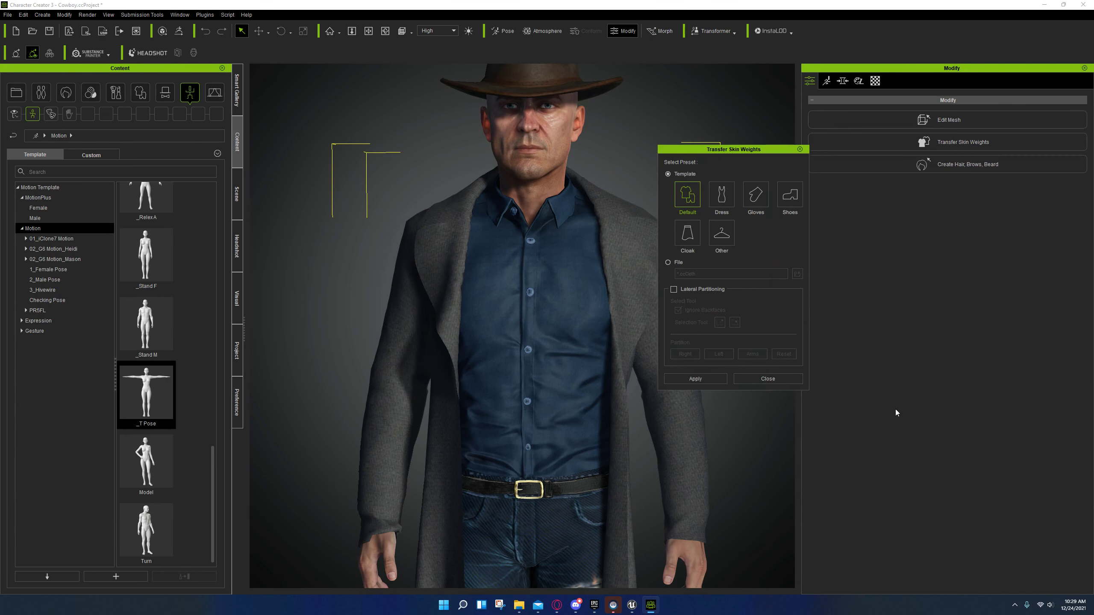
Step: Enable Lateral Partitioning for the trench coat again and select the right cuff's vertices with Ignore Backfaces turned off
click(674, 290)
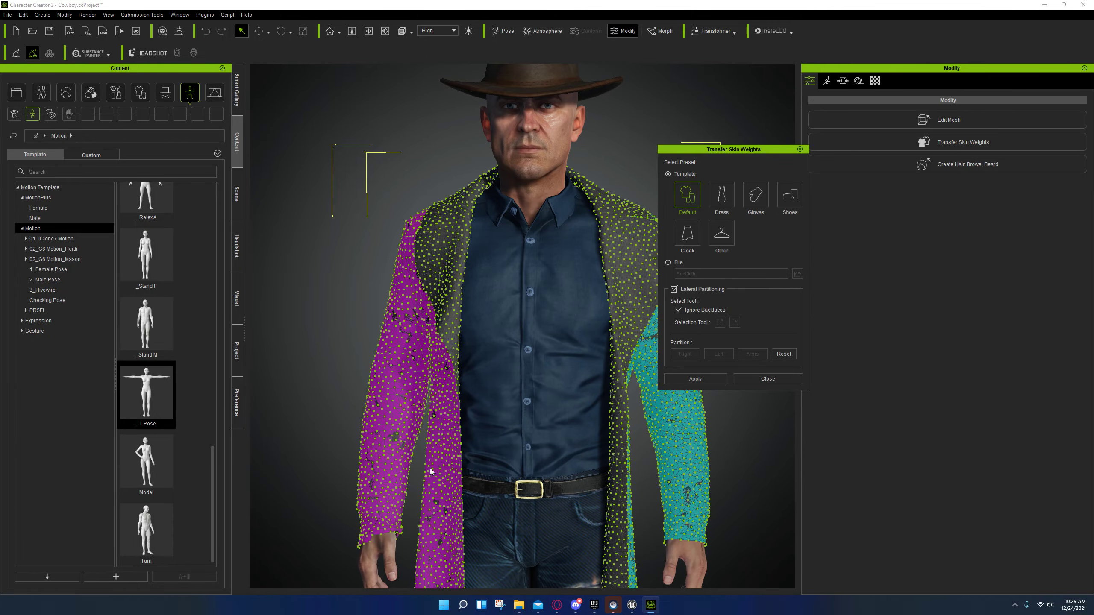
right_drag(431, 470, 492, 286)
middle_drag(416, 451, 360, 428)
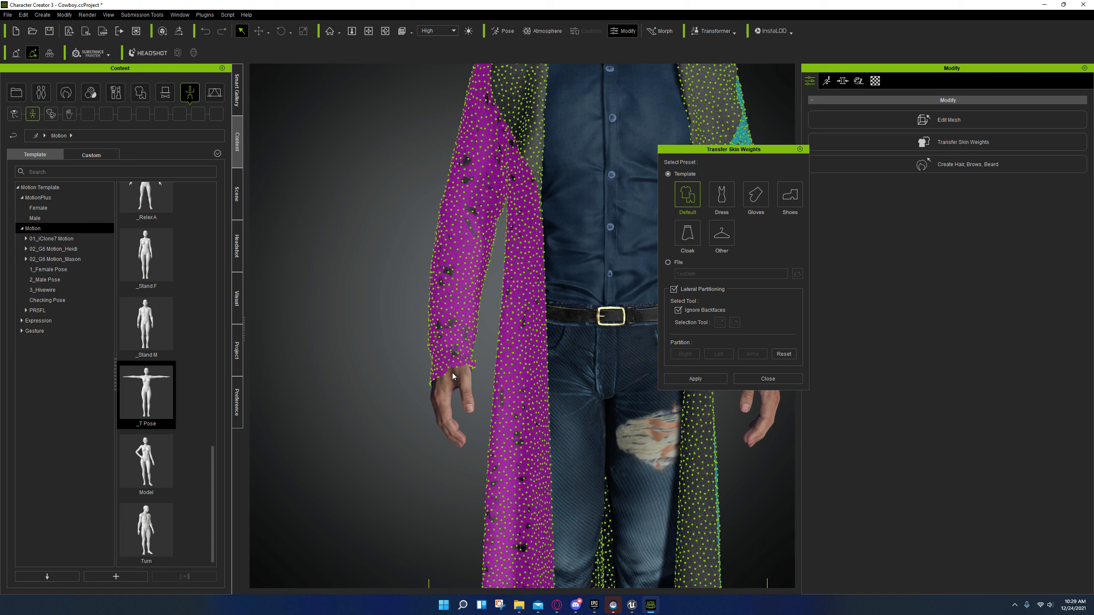
drag(452, 373, 483, 398)
click(677, 310)
Step: Add the left cuff's vertices and the outer lower edges of both sleeves to the selection
middle_drag(480, 399, 263, 385)
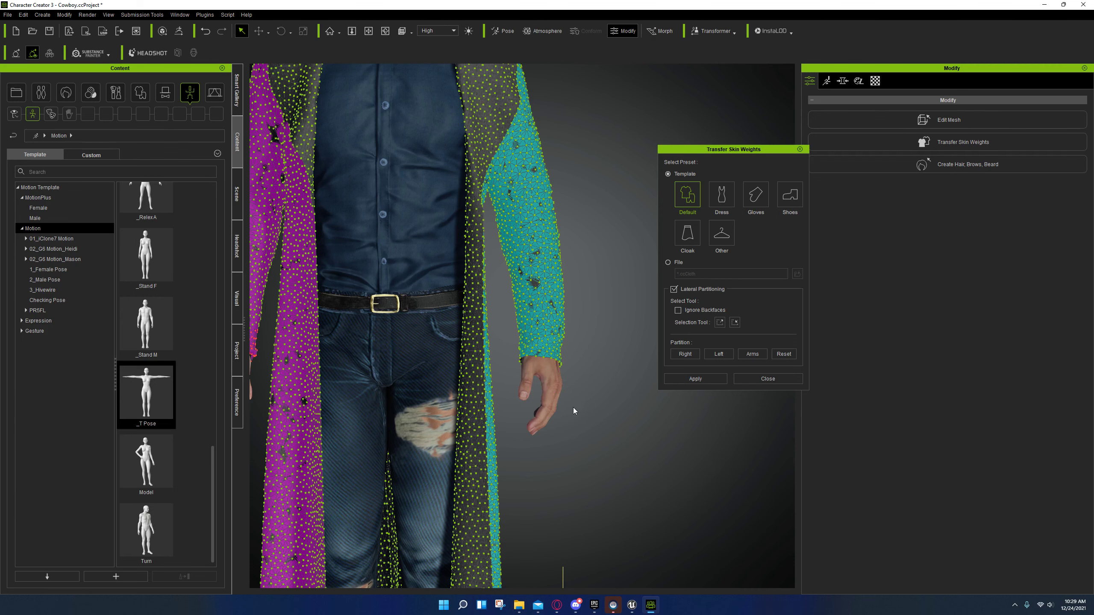
middle_drag(574, 409, 627, 415)
drag(635, 385, 535, 335)
drag(609, 300, 577, 343)
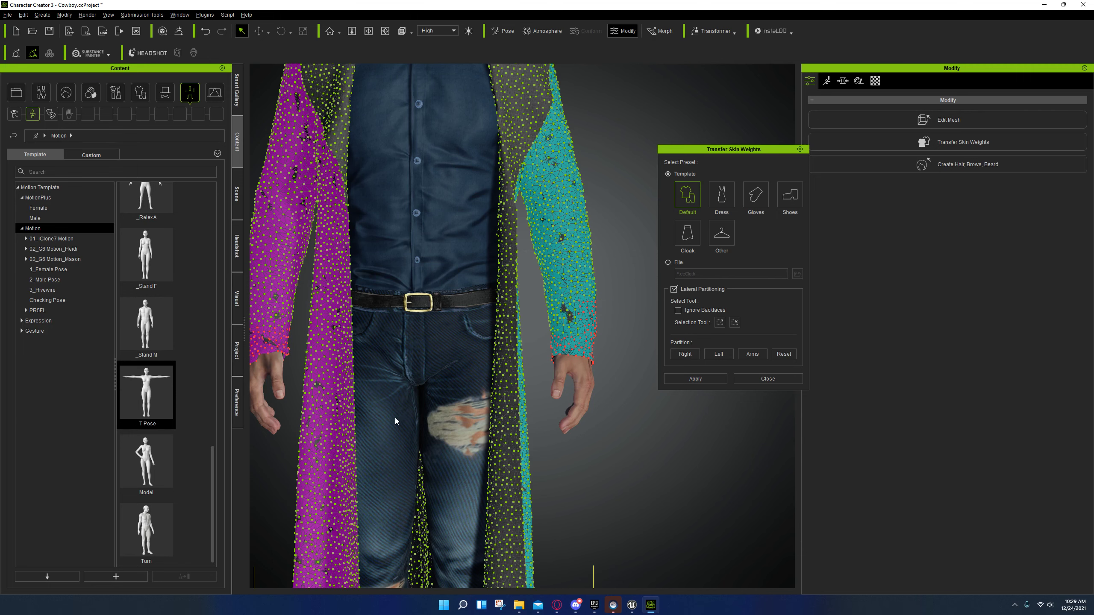
middle_drag(398, 419, 533, 451)
drag(326, 300, 372, 370)
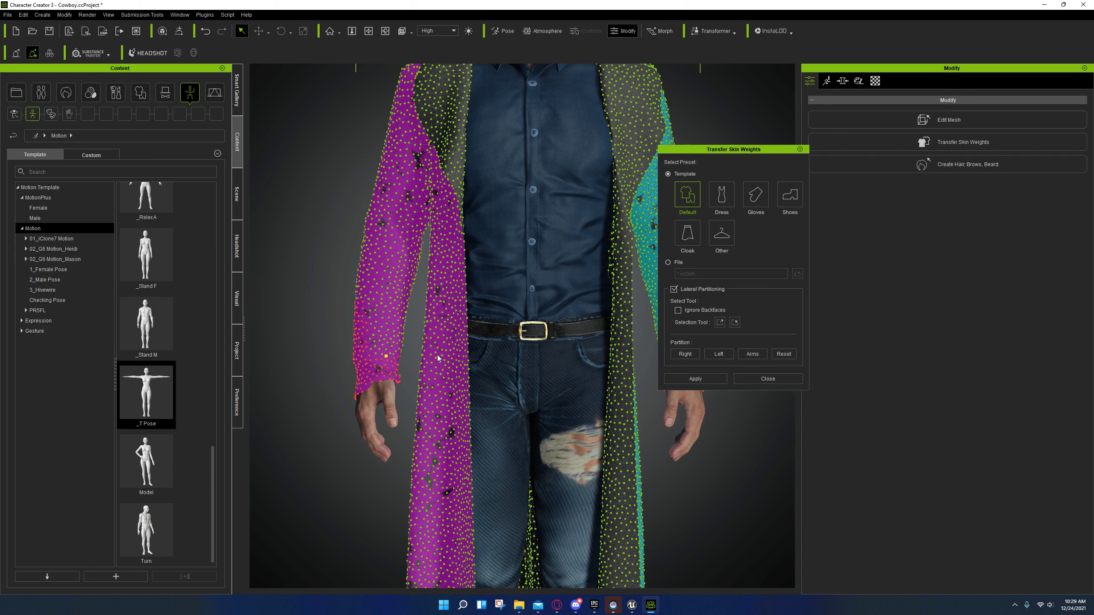
Step: Grow the vertex selection from both lower sleeves up toward the shoulders
click(720, 325)
click(720, 325)
click(720, 325)
click(720, 326)
click(719, 325)
click(718, 324)
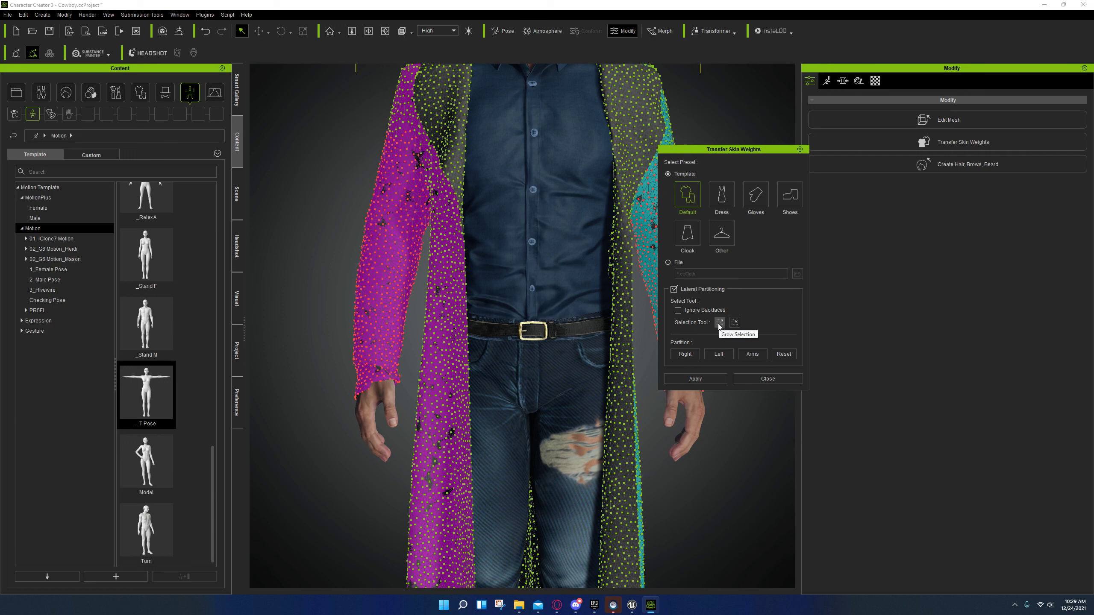
Step: Grow the vertex selection on both sleeves up to the shoulder seams, then shrink it back slightly at the edges
click(719, 326)
middle_drag(644, 345, 491, 356)
right_drag(492, 355, 350, 386)
middle_drag(349, 388, 443, 213)
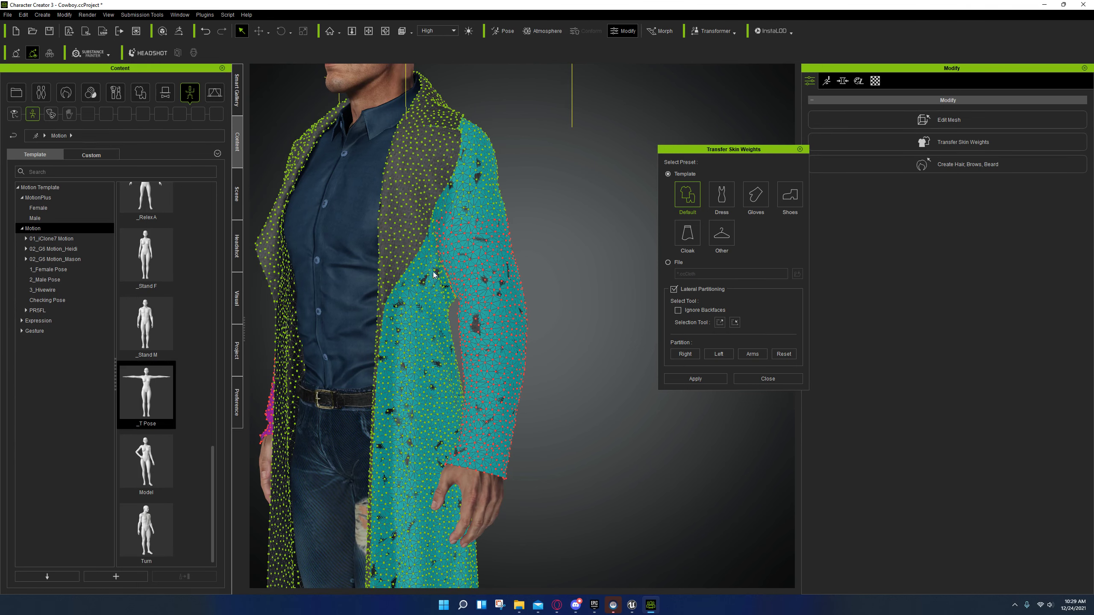
middle_drag(434, 355, 502, 347)
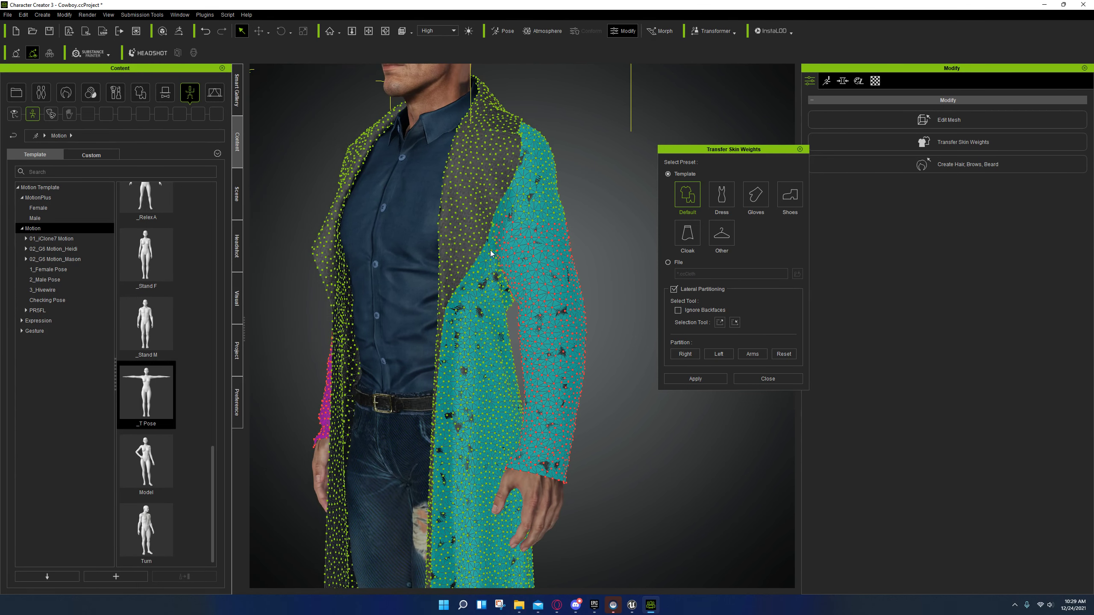
click(718, 321)
click(735, 323)
click(733, 321)
Step: Transfer the Default template's skin weights to the laterally partitioned coat and apply the _T Pose to check the underarms
right_drag(581, 387, 710, 383)
click(696, 378)
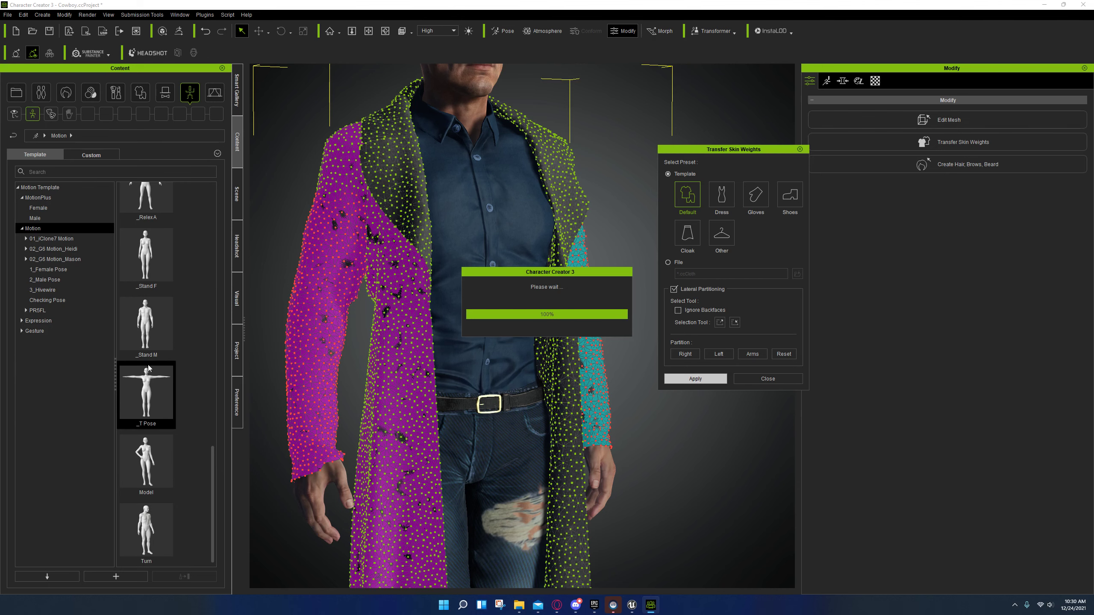
double_click(147, 394)
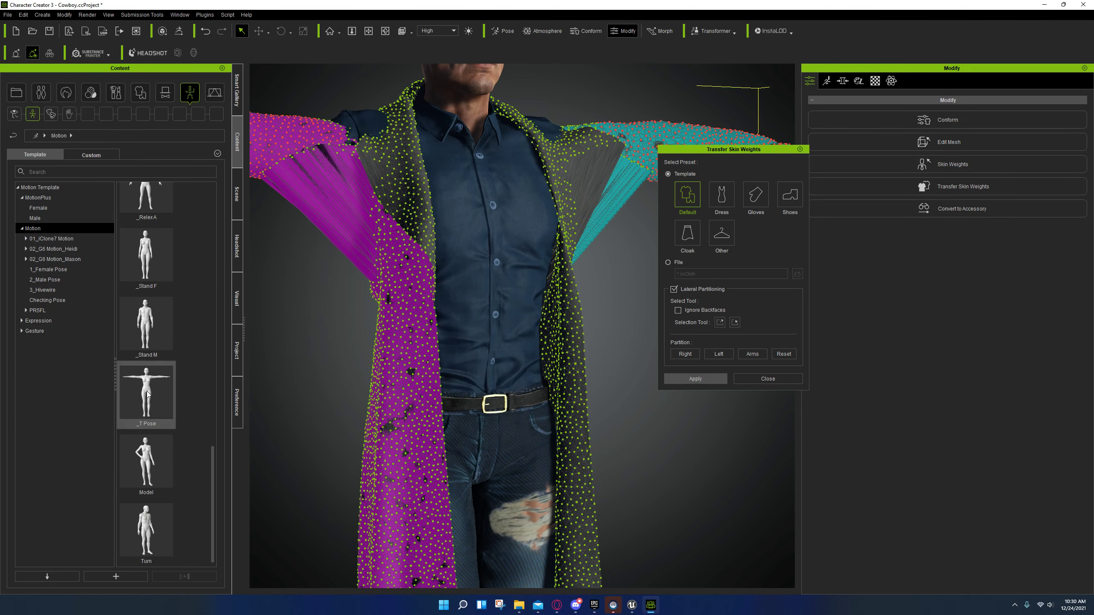
alt+right_drag(331, 348, 366, 539)
right_drag(344, 289, 347, 361)
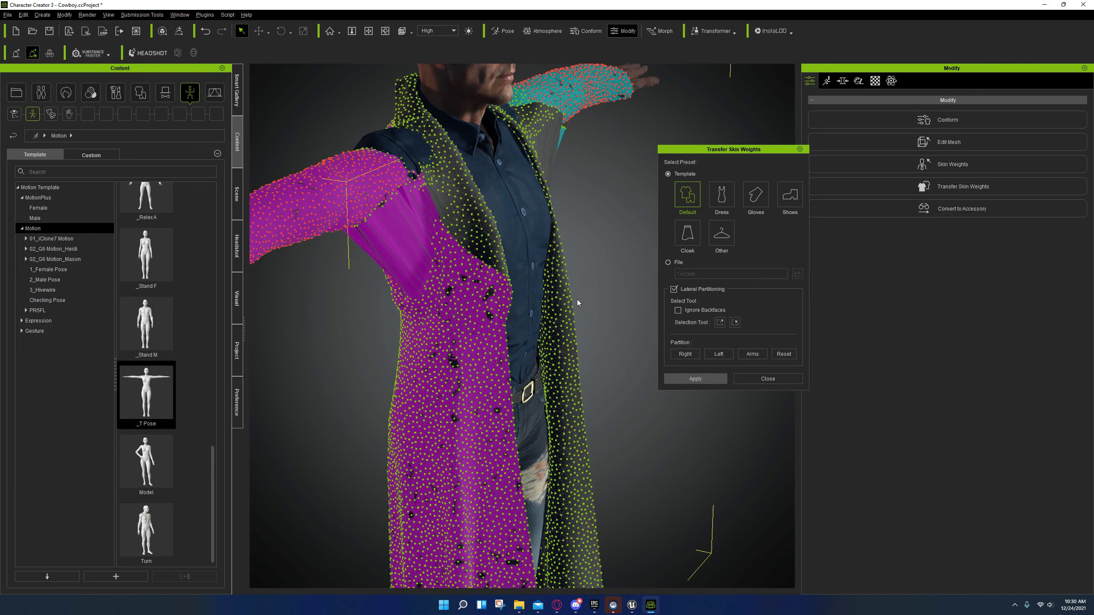
Step: Close the skin weight transfer settings and examine the coat's shoulders, underarms and front on the posed character
click(768, 379)
right_drag(573, 382, 493, 374)
middle_drag(493, 374, 508, 291)
right_drag(508, 291, 469, 310)
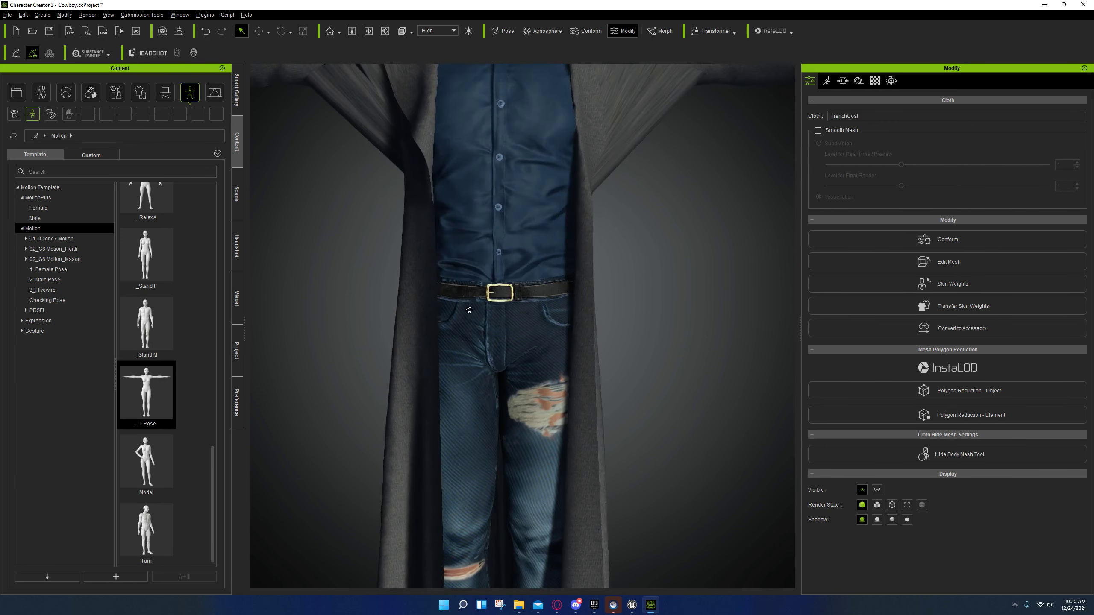
middle_drag(469, 310, 468, 381)
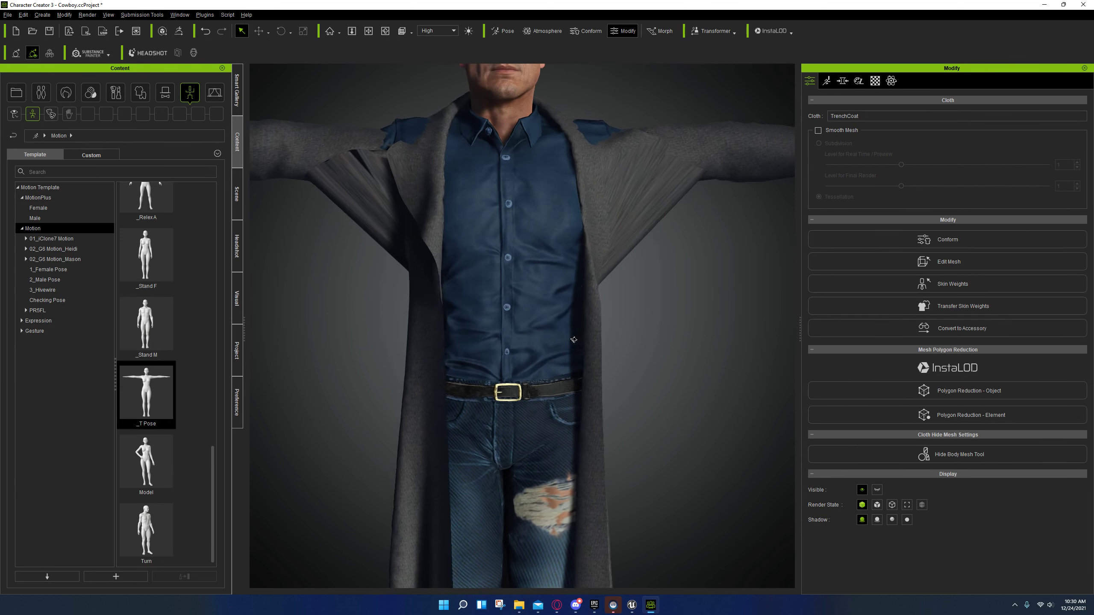
middle_drag(525, 295, 549, 378)
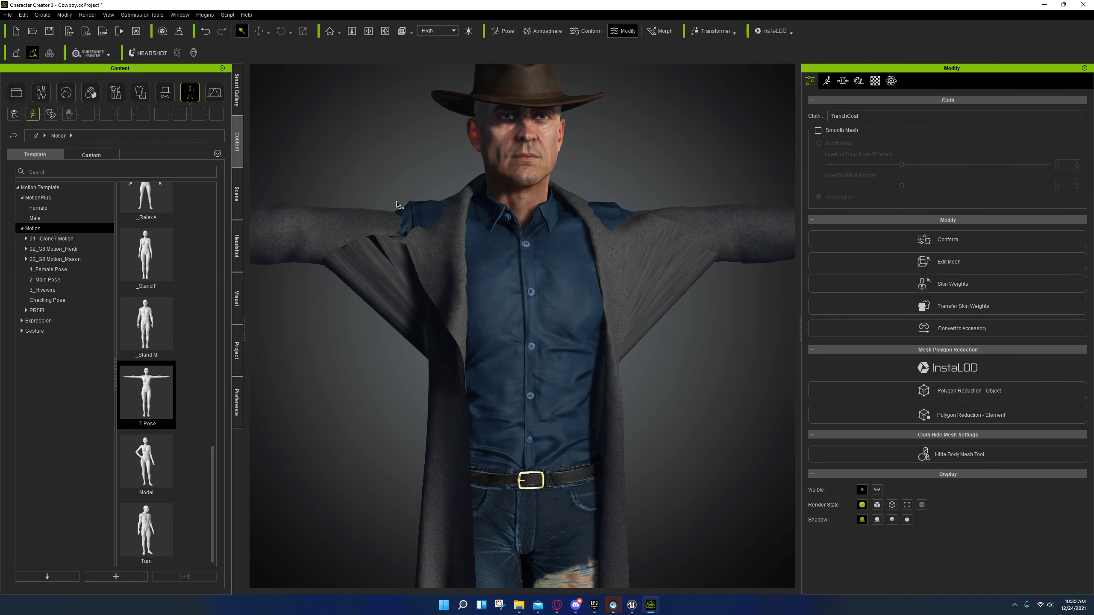